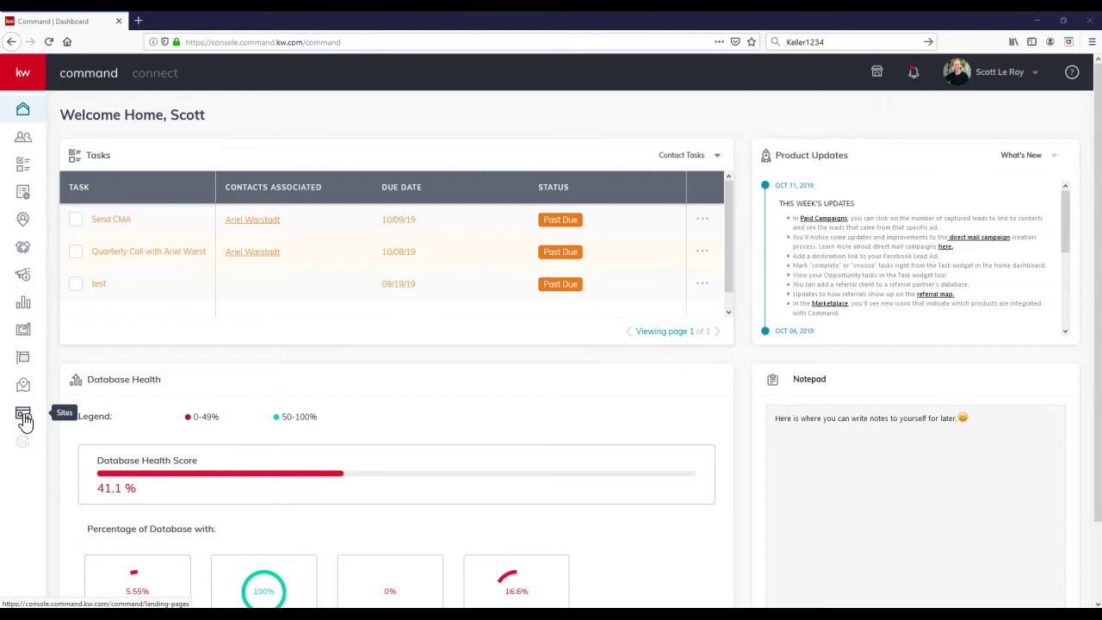
Show the Sites landing-page list of eleven pages and highlight the help-guide note.
left_click(23, 415)
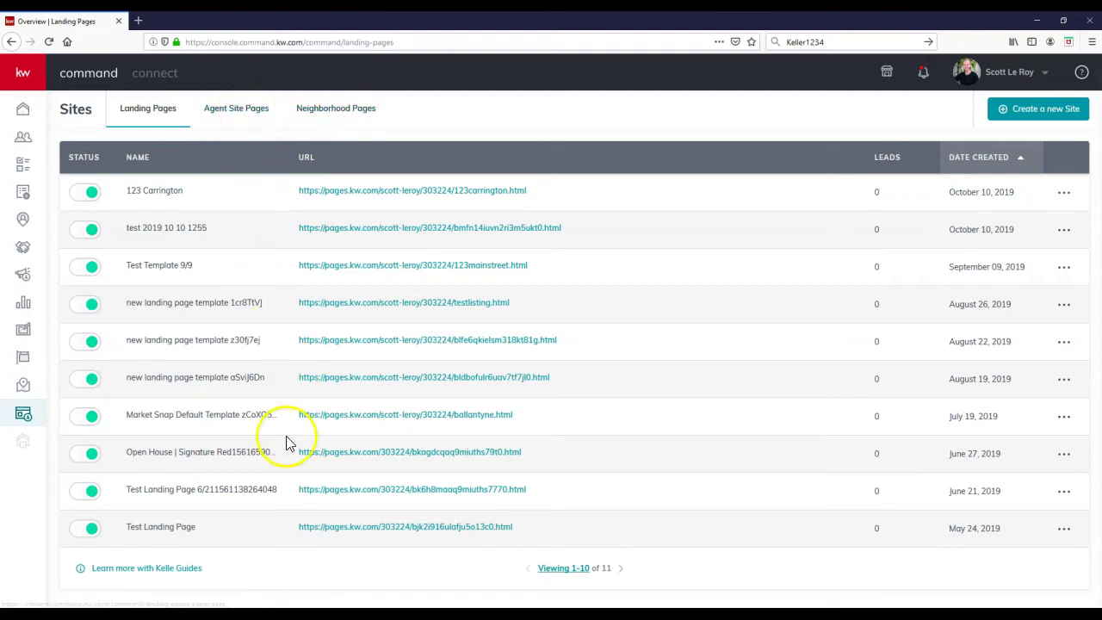
left_click_drag(203, 569, 88, 567)
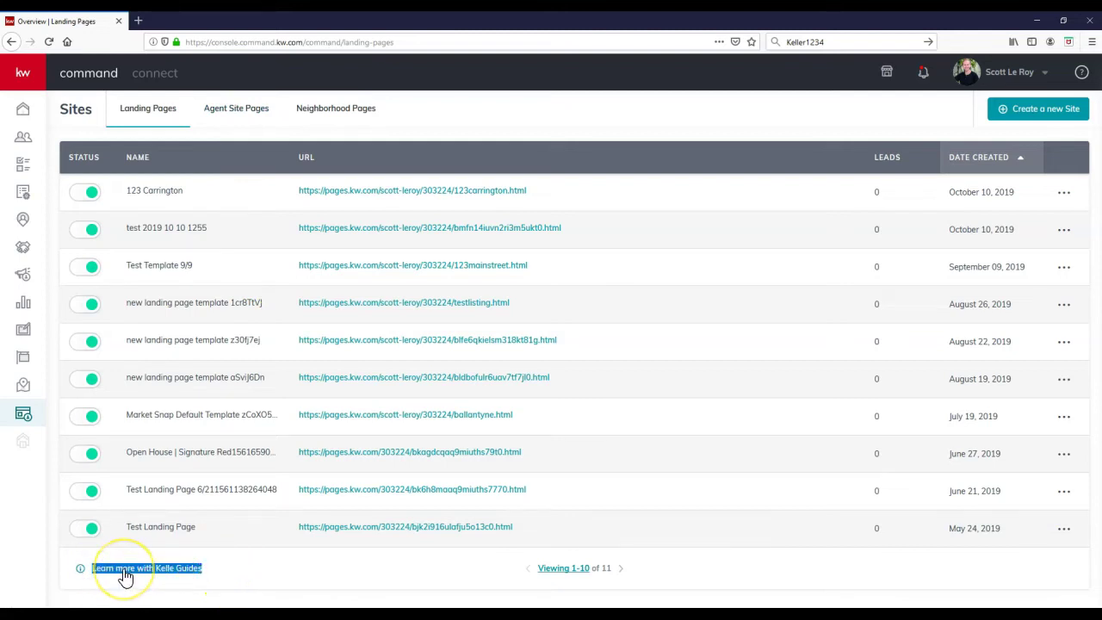
left_click(207, 579)
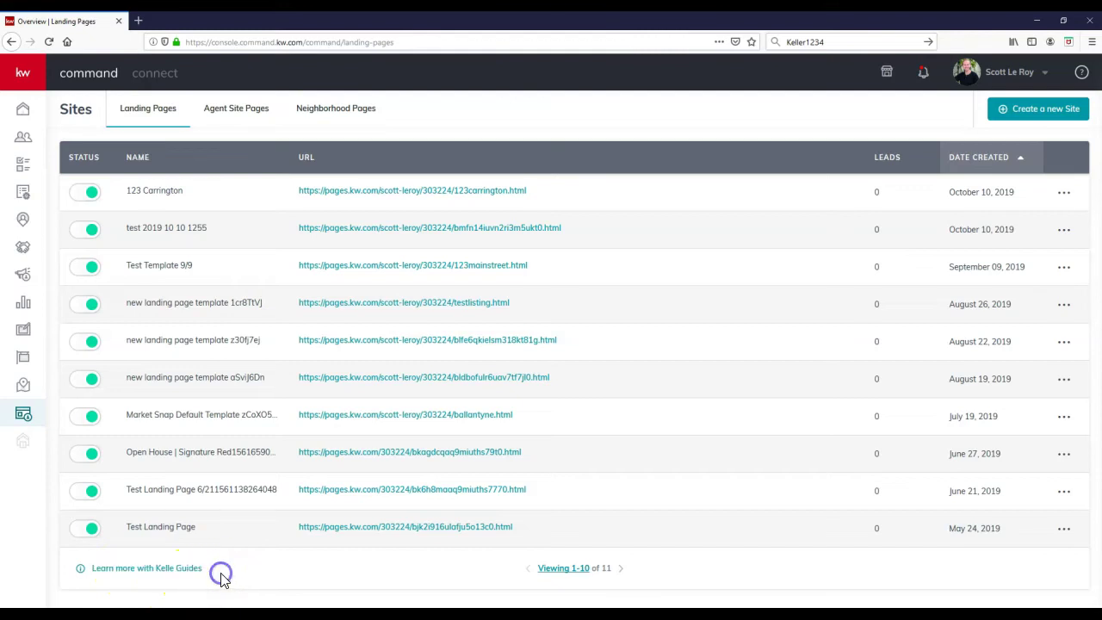
List the agent site pages (about me, contact us, about us) and highlight the preview note.
left_click(233, 118)
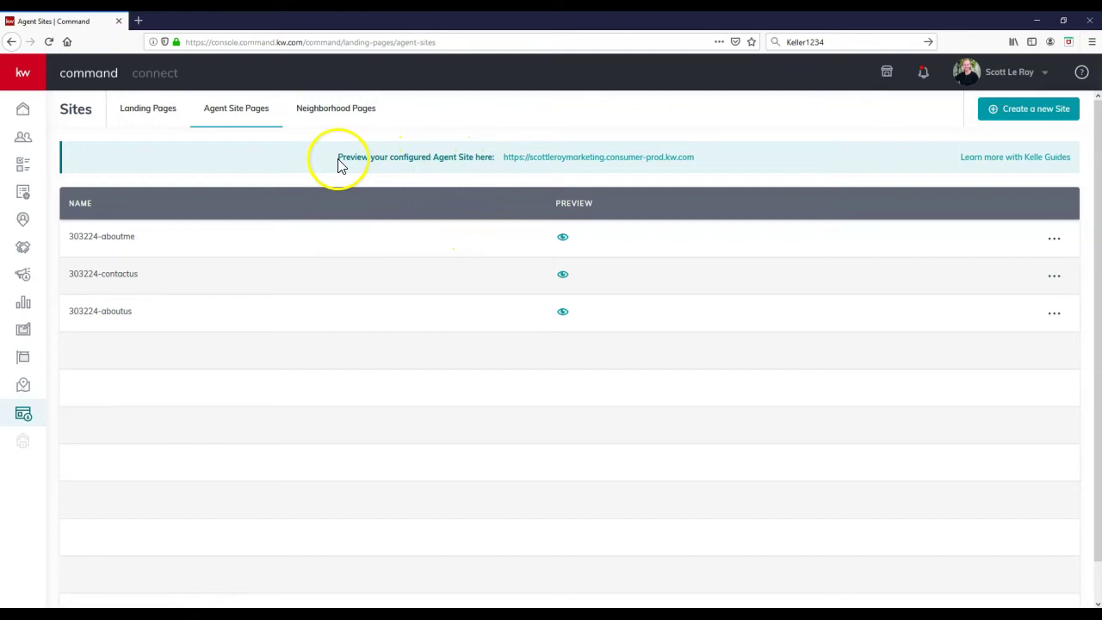
left_click_drag(338, 158, 495, 168)
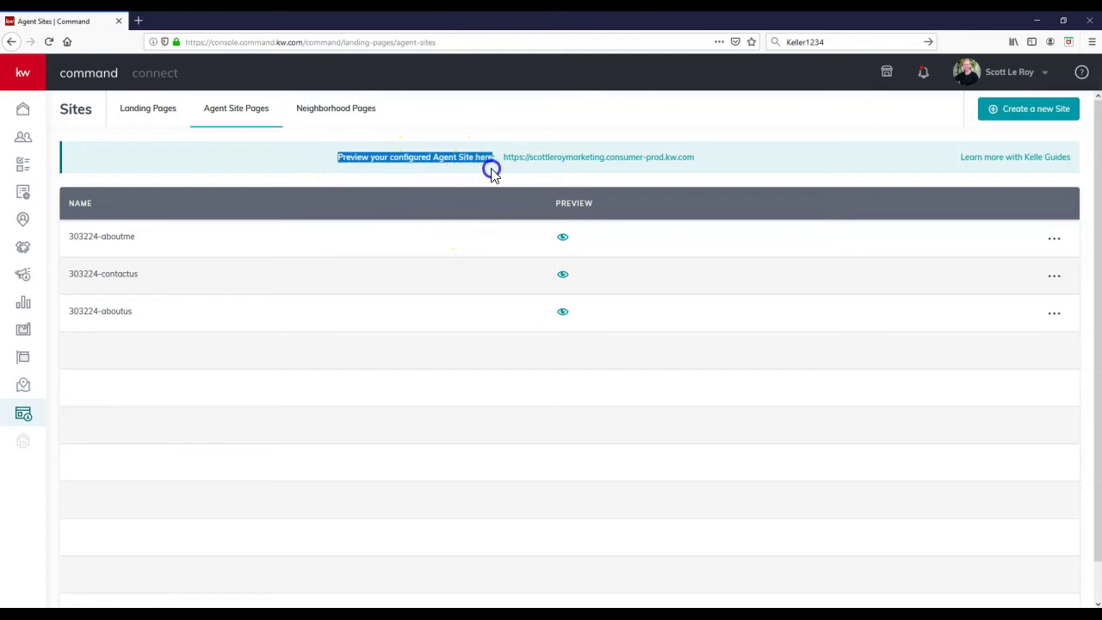
left_click(569, 177)
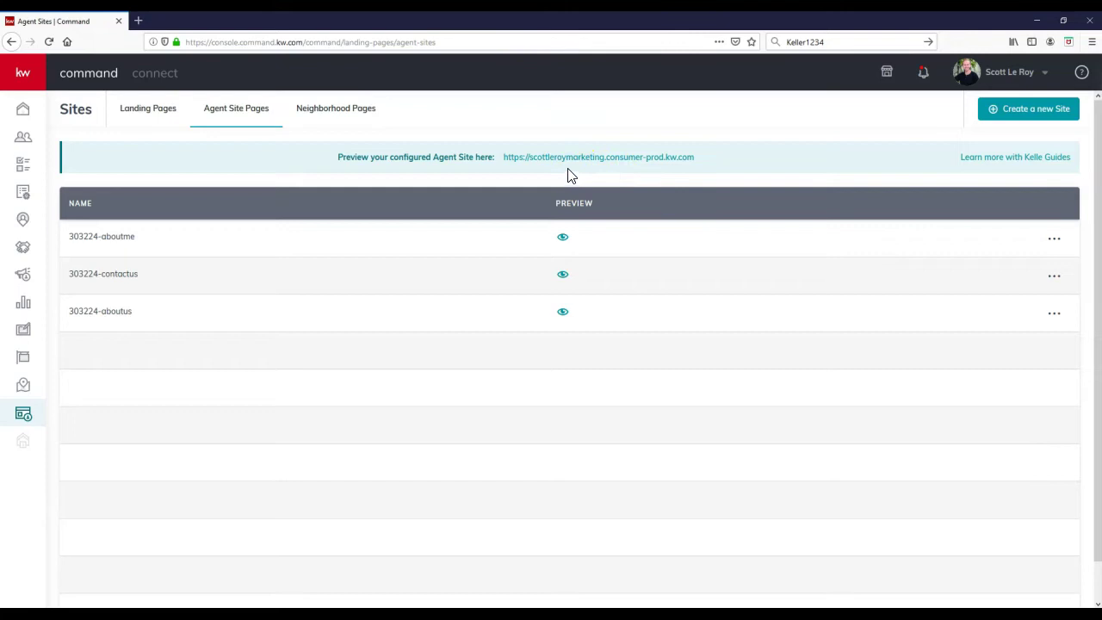
left_click(627, 172)
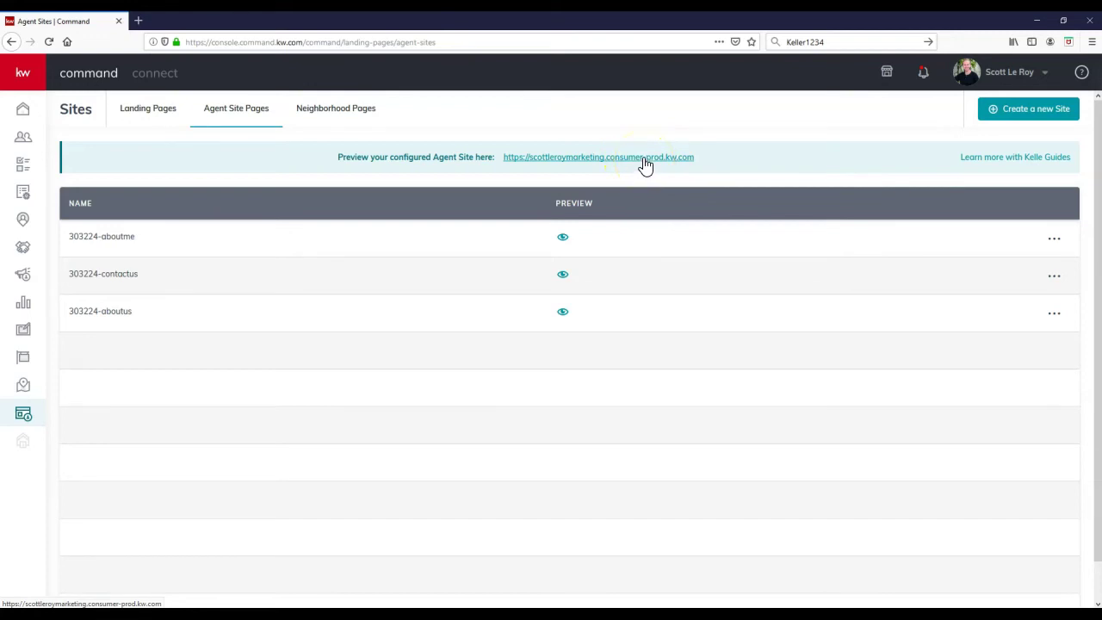
Load the agent site preview, clear the leftover browser search text, and accept cookies.
left_click(646, 164)
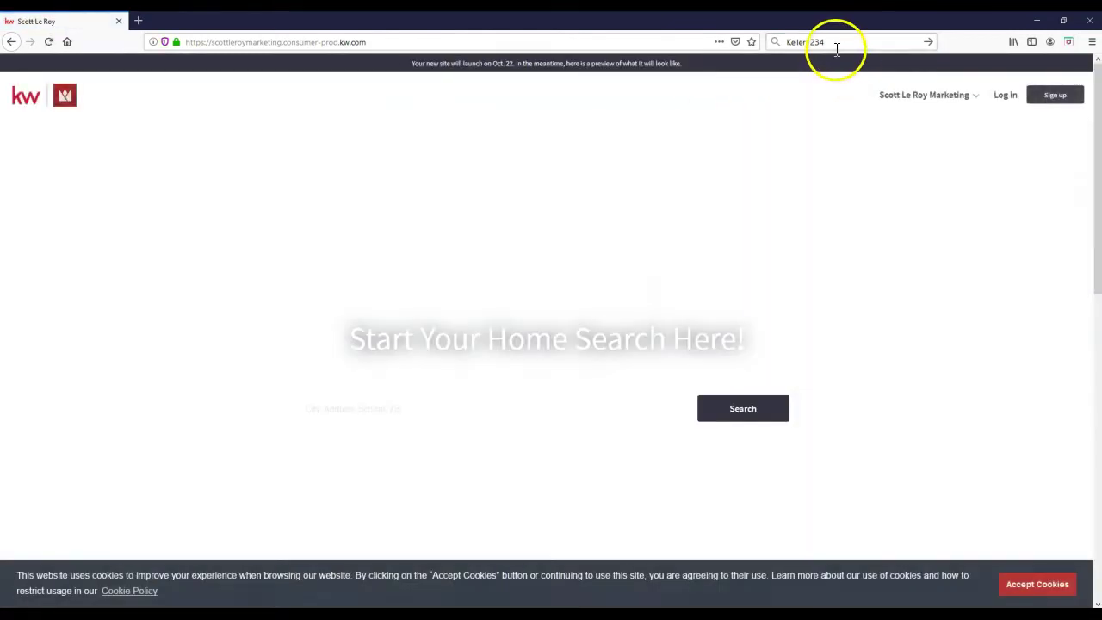
left_click(835, 45)
key("BackSpace")
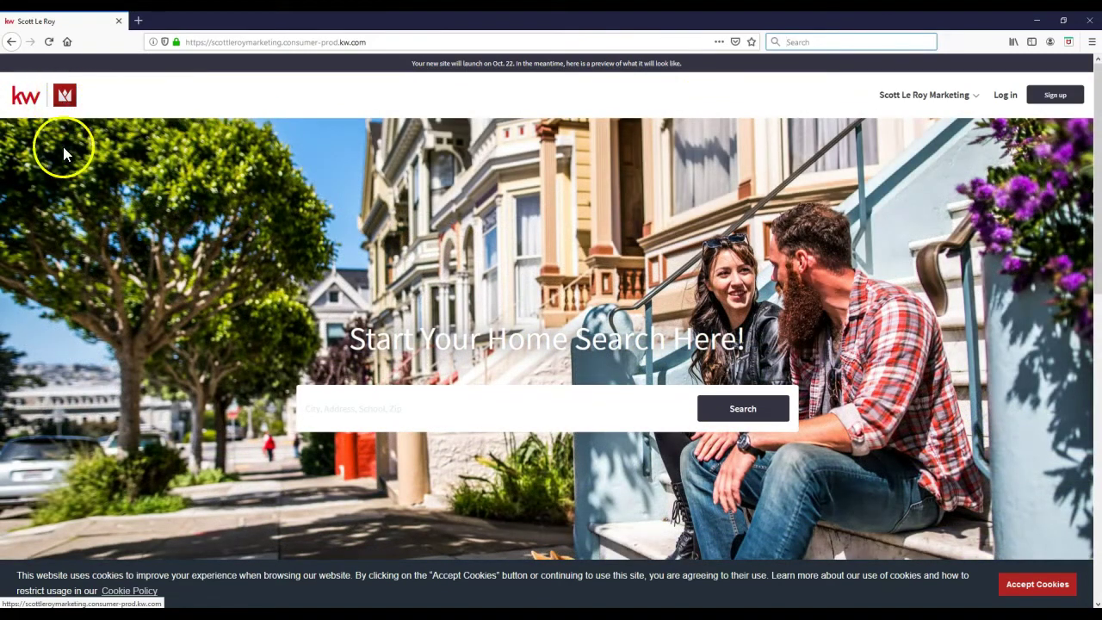
left_click(1032, 584)
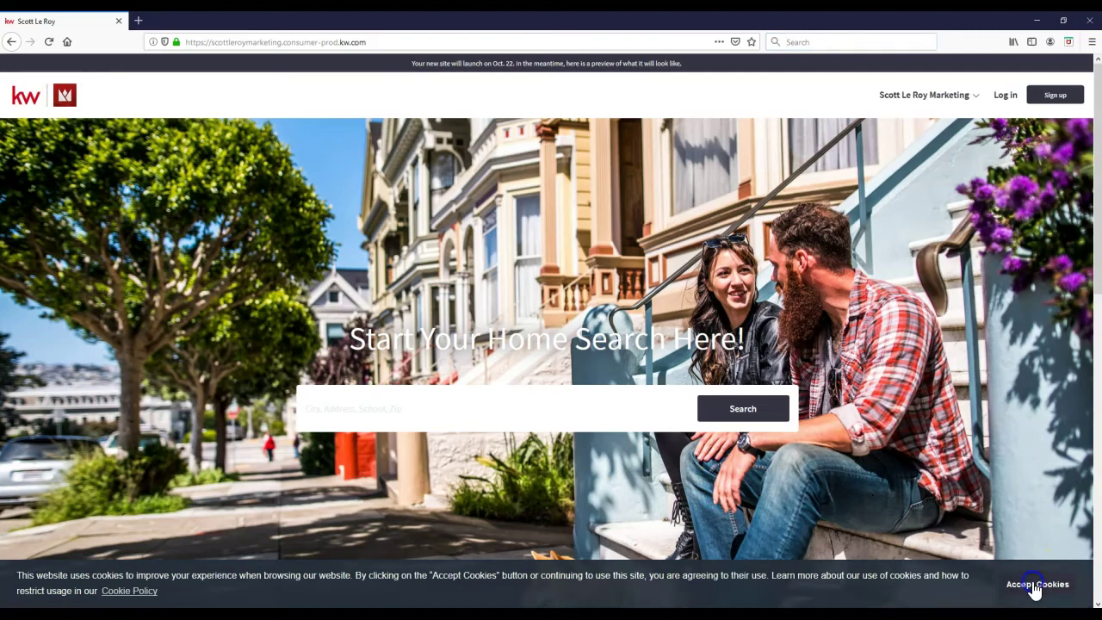
scroll(721, 317, "down", 1)
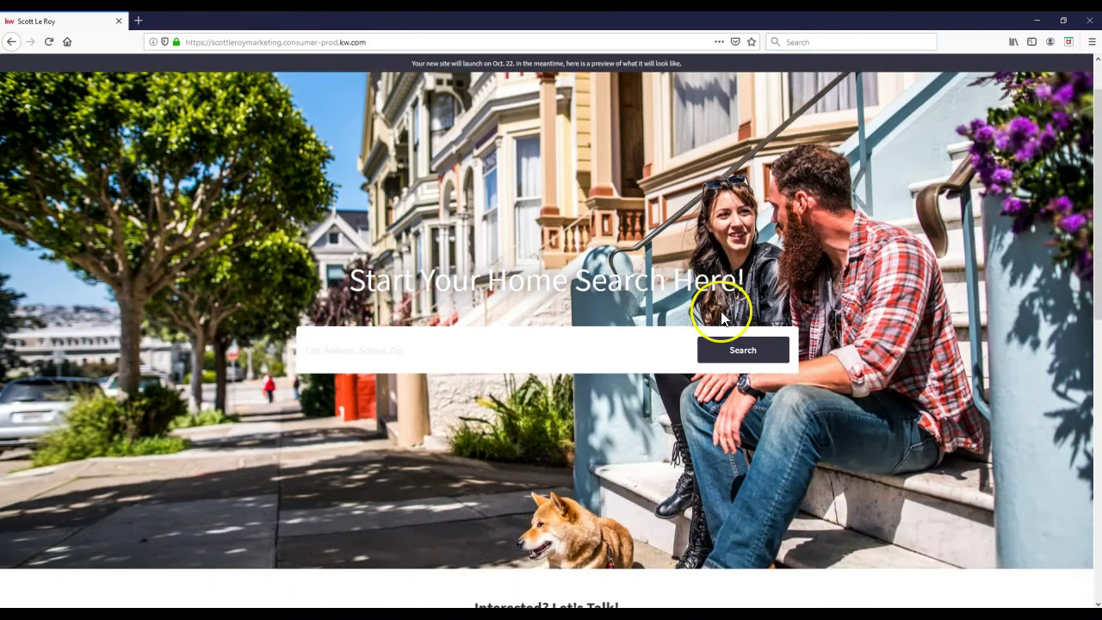
scroll(721, 317, "down", 2)
scroll(721, 317, "down", 1)
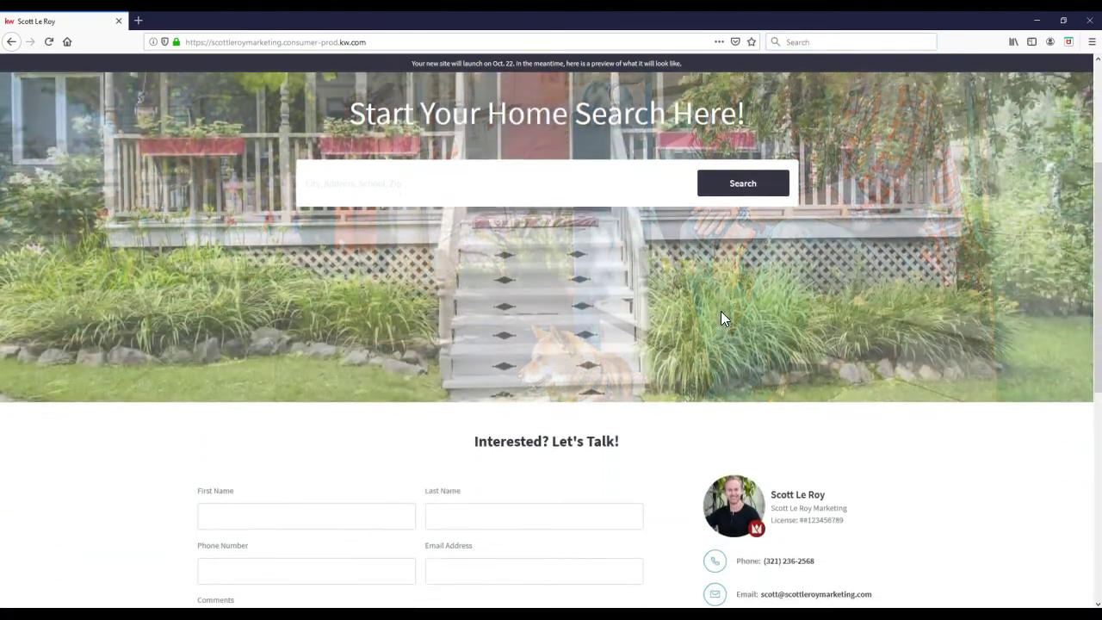
scroll(721, 315, "down", 2)
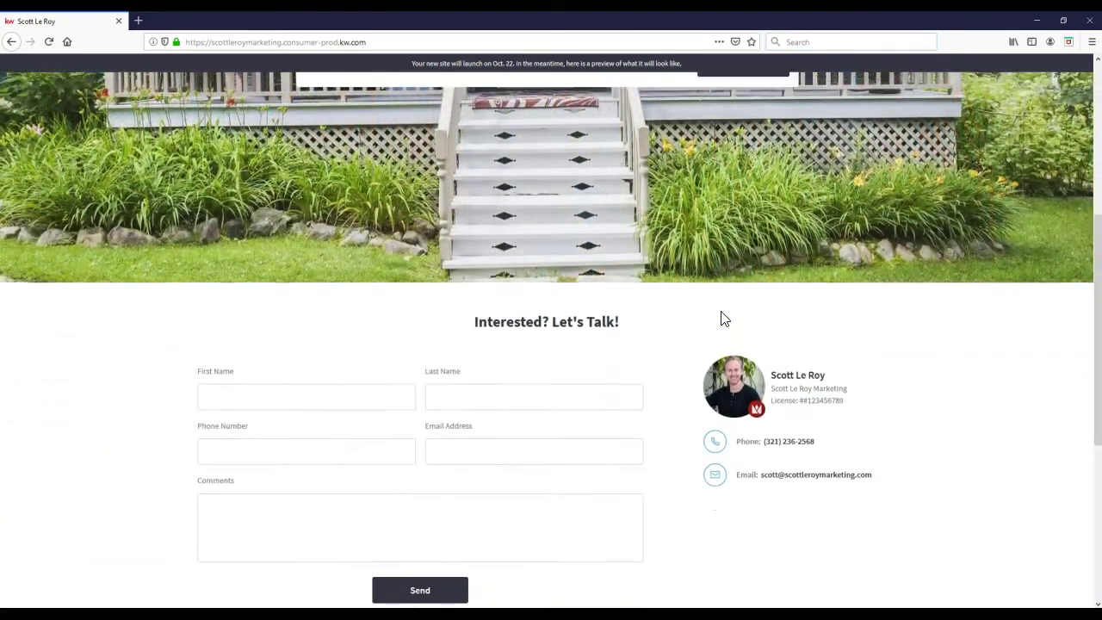
scroll(722, 314, "down", 1)
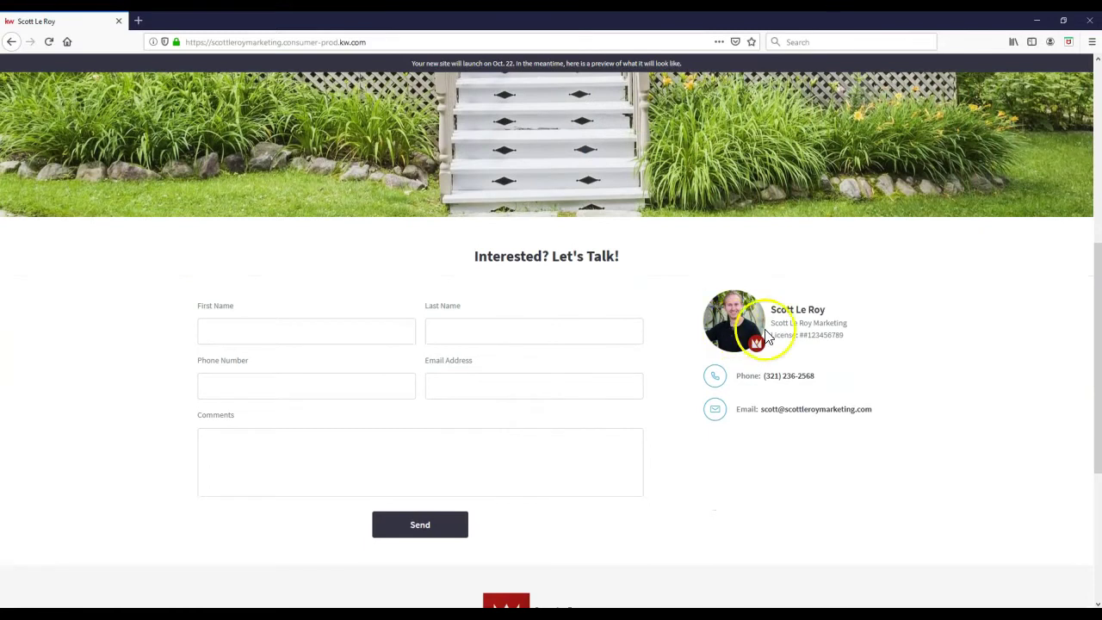
scroll(789, 335, "down", 1)
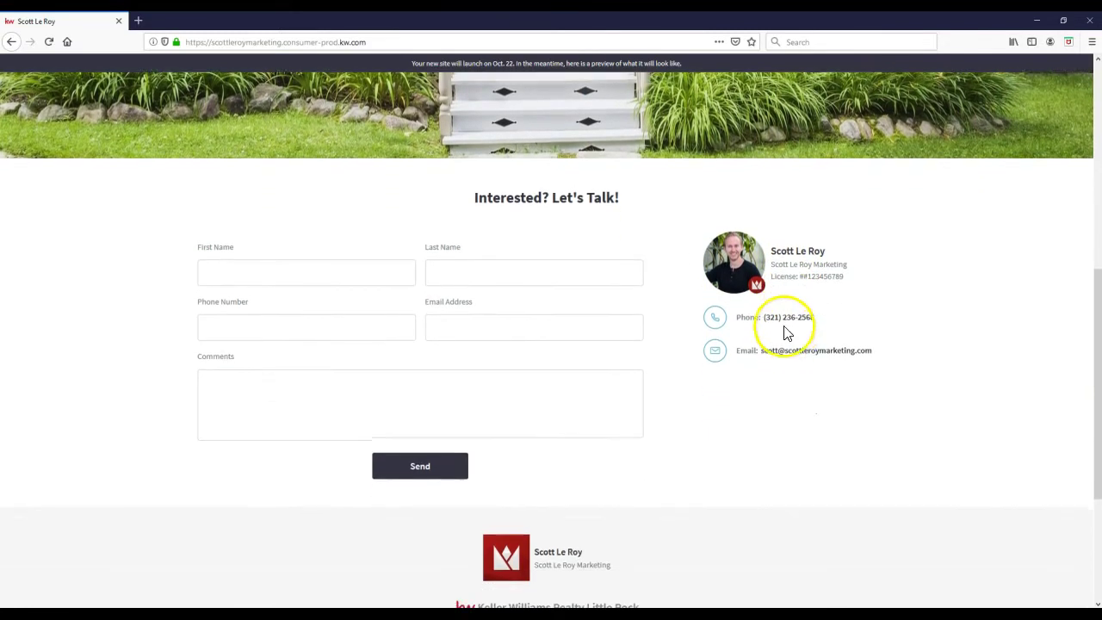
scroll(787, 334, "down", 1)
scroll(785, 335, "down", 1)
scroll(783, 335, "down", 1)
scroll(776, 341, "down", 1)
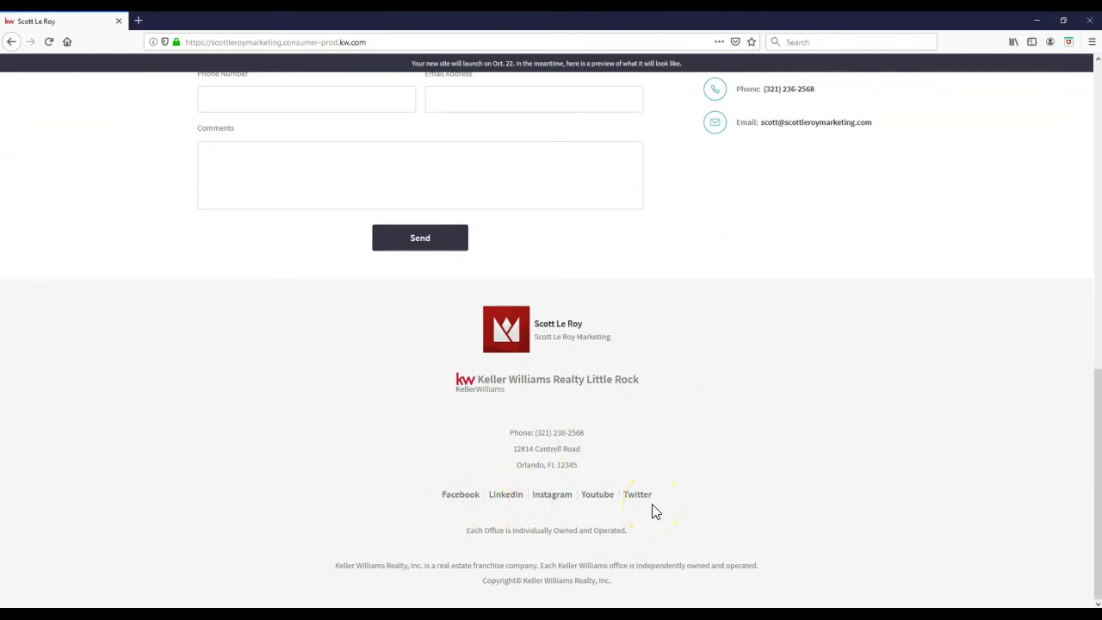
scroll(677, 500, "up", 1)
scroll(677, 498, "up", 3)
scroll(676, 495, "up", 4)
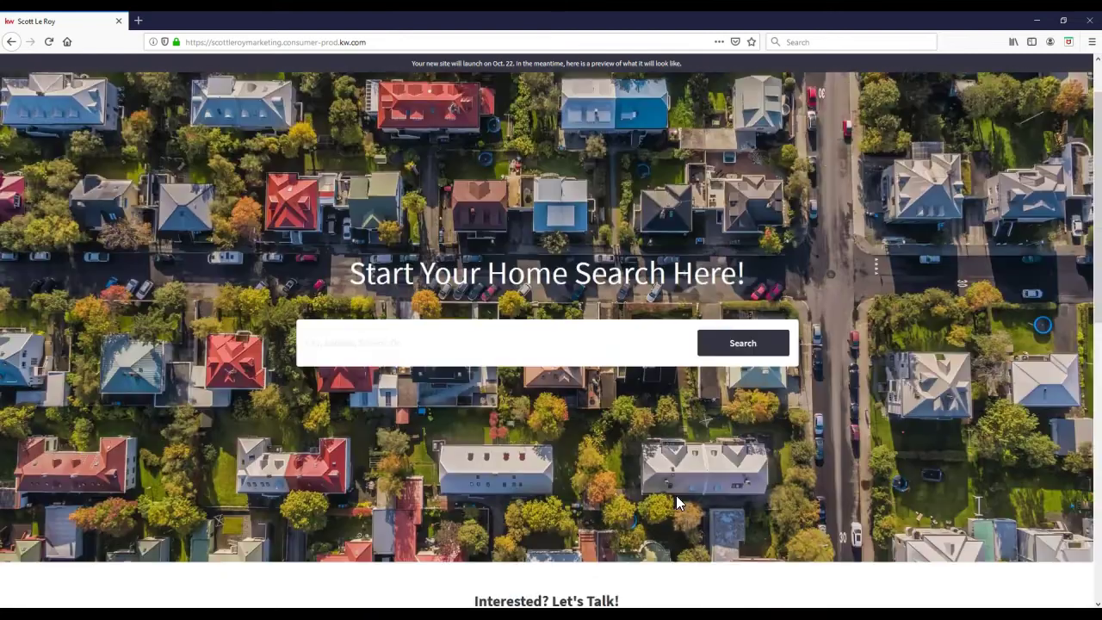
scroll(676, 496, "up", 1)
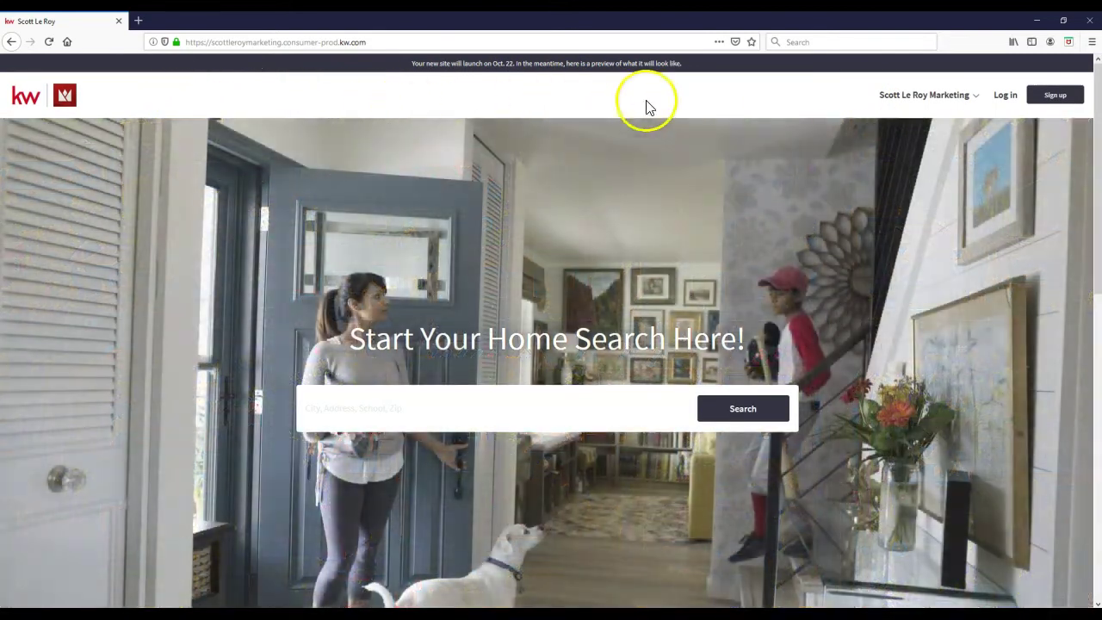
Check the agent site's menu of pages and links, then return to Command's Agent Site Pages.
left_click(965, 101)
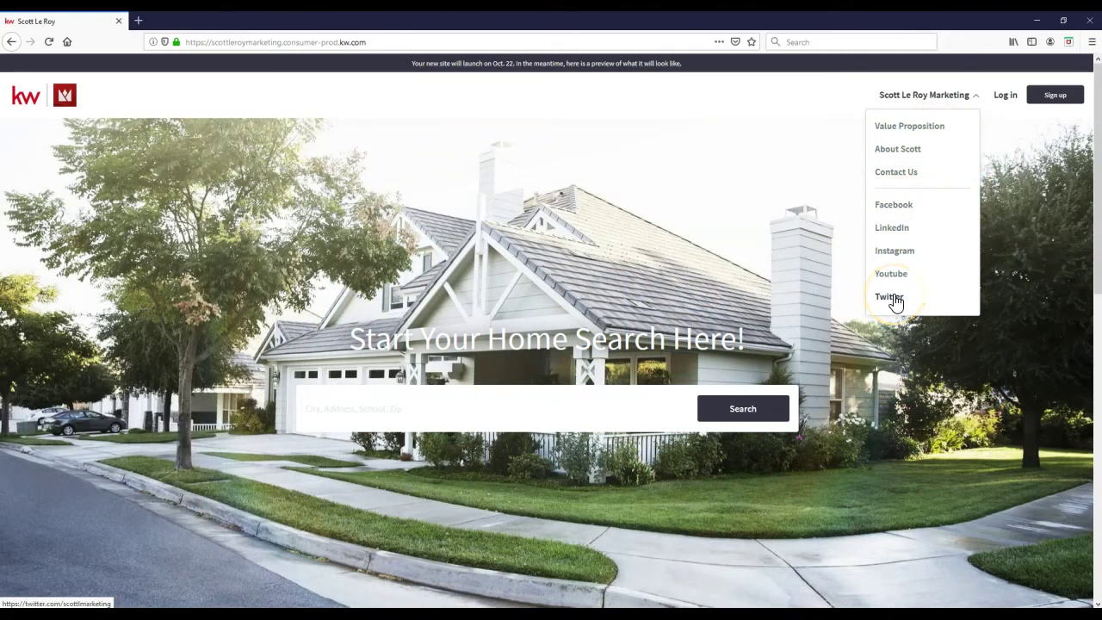
left_click(790, 93)
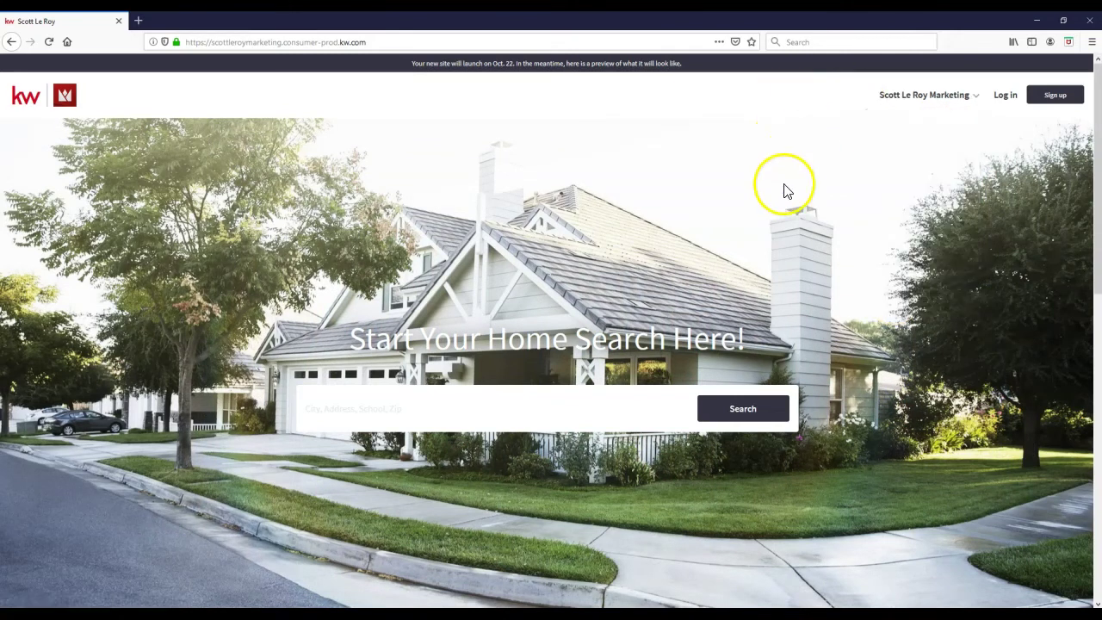
scroll(784, 202, "down", 2)
scroll(784, 202, "down", 1)
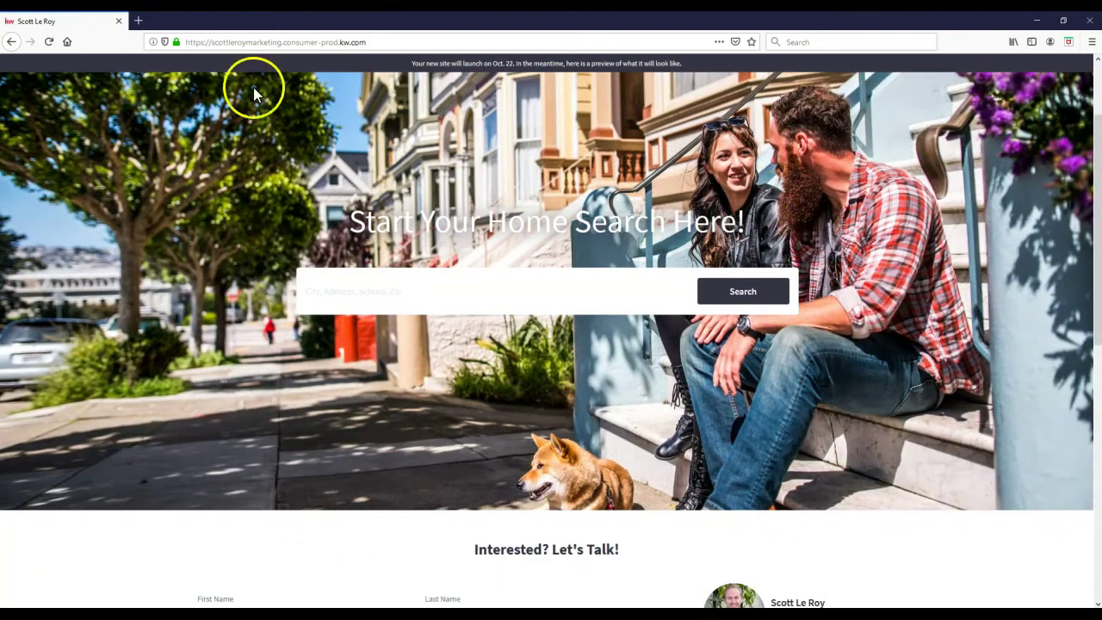
left_click(14, 43)
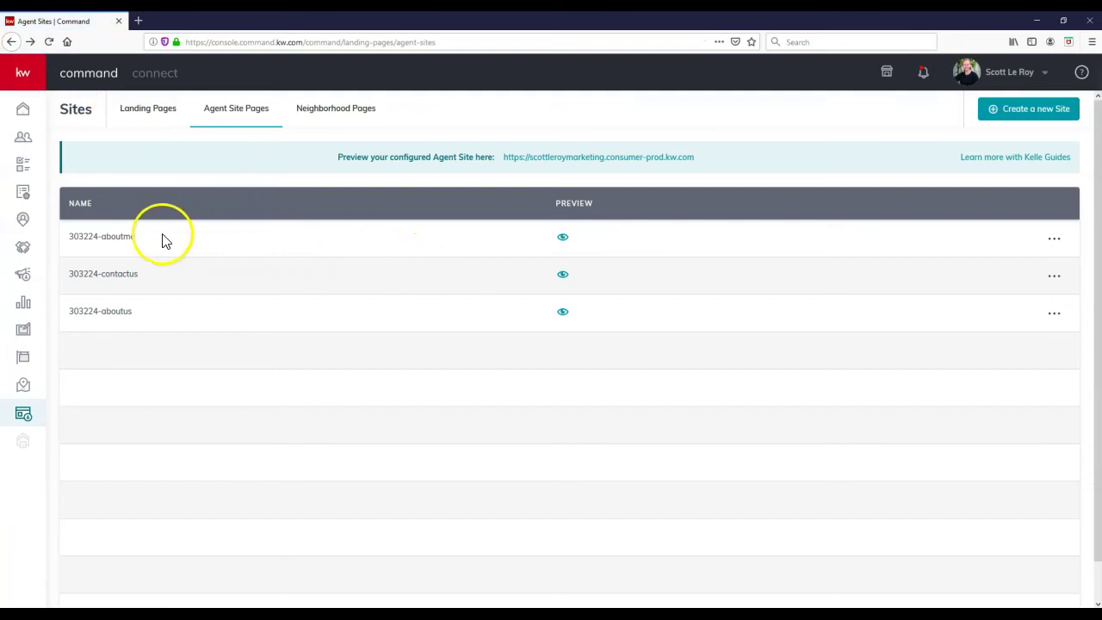
left_click(1058, 244)
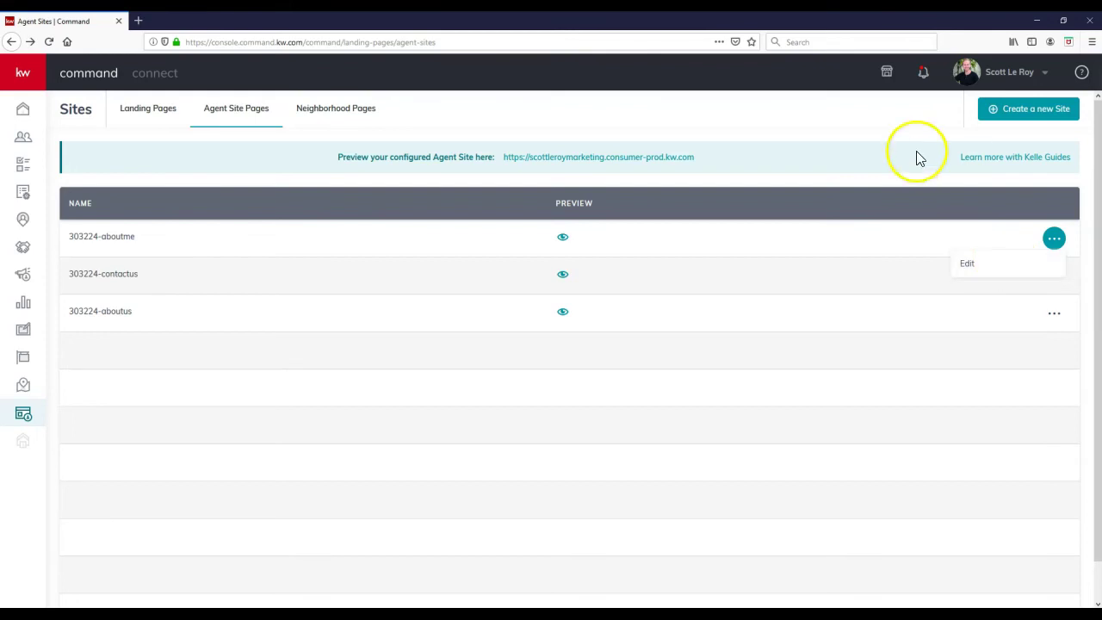
left_click(916, 118)
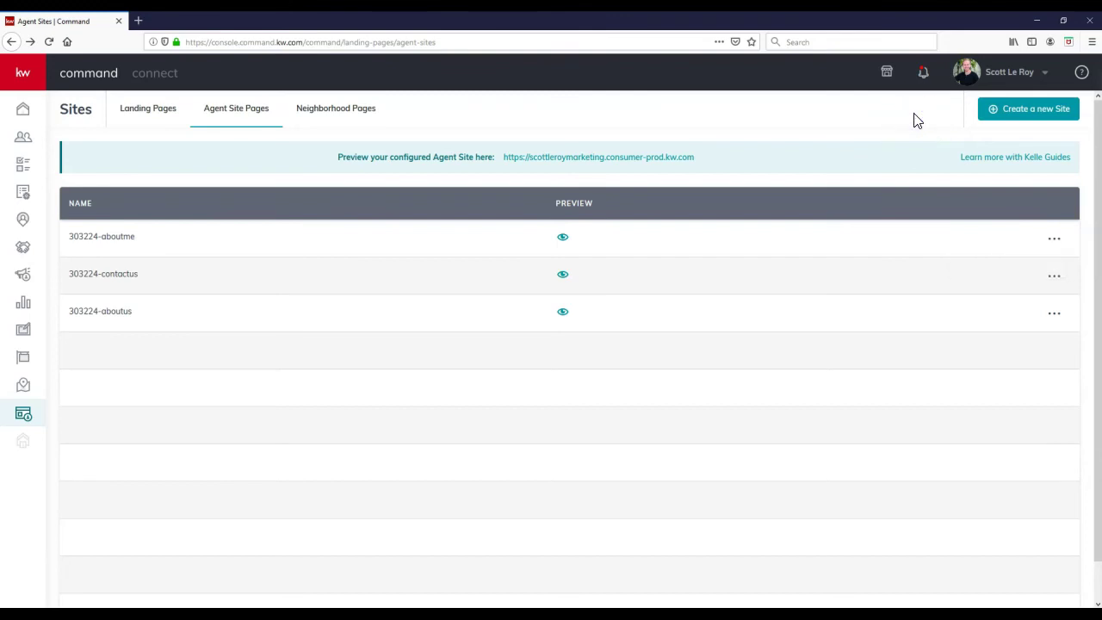
left_click(1047, 118)
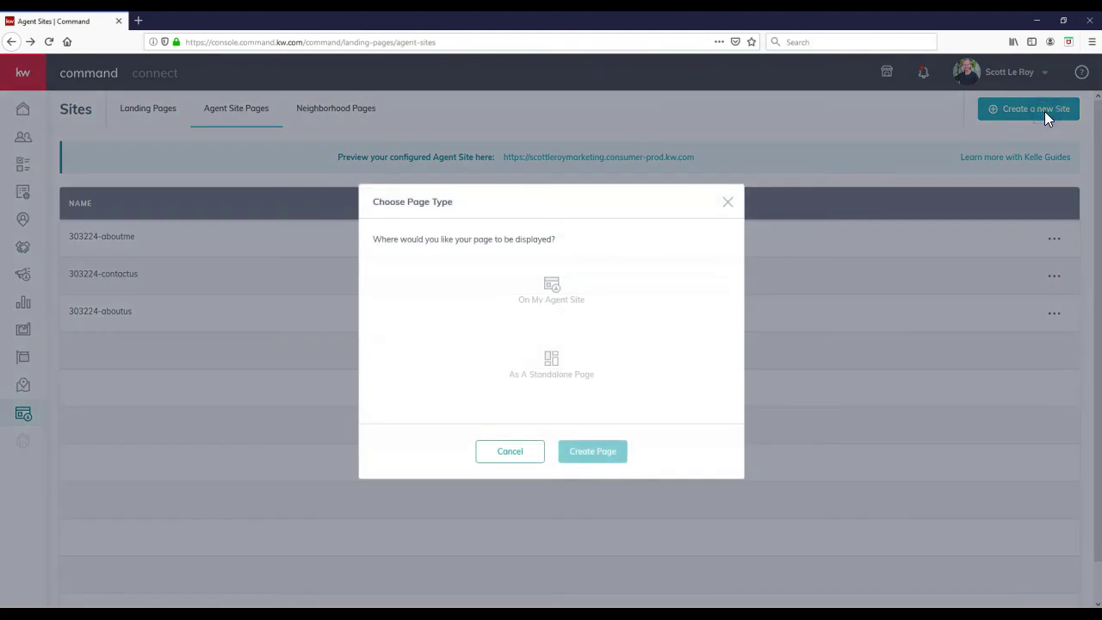
left_click(587, 306)
left_click(729, 204)
left_click(731, 207)
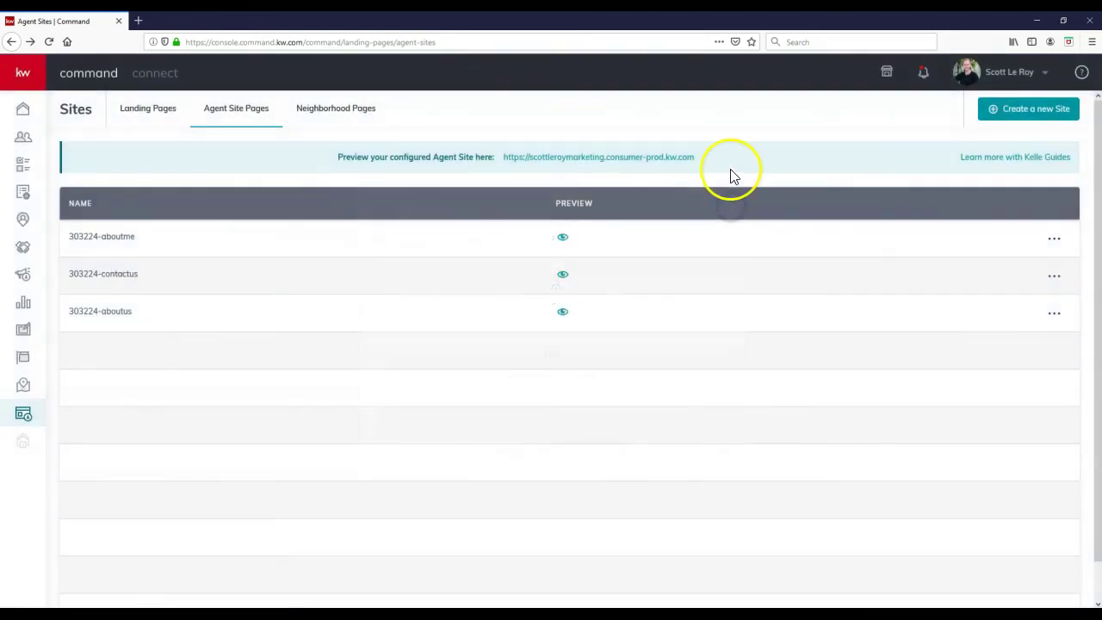